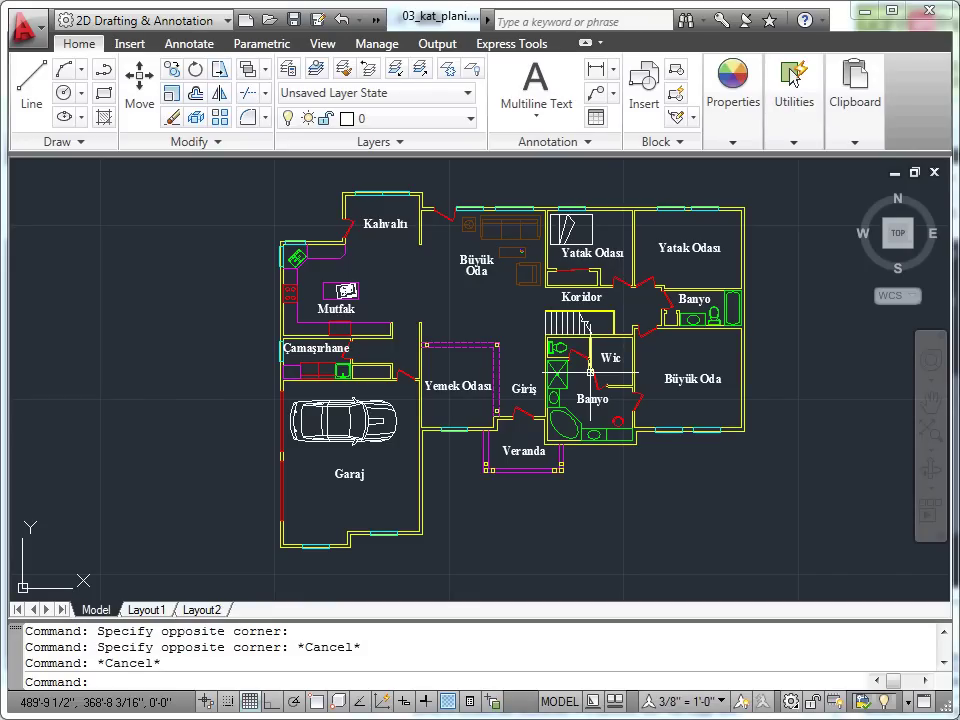
Zoom in on the Giriş entry of the coloured plan, then back out
scroll(534, 384, "up", 1)
scroll(534, 376, "up", 1)
scroll(534, 376, "up", 2)
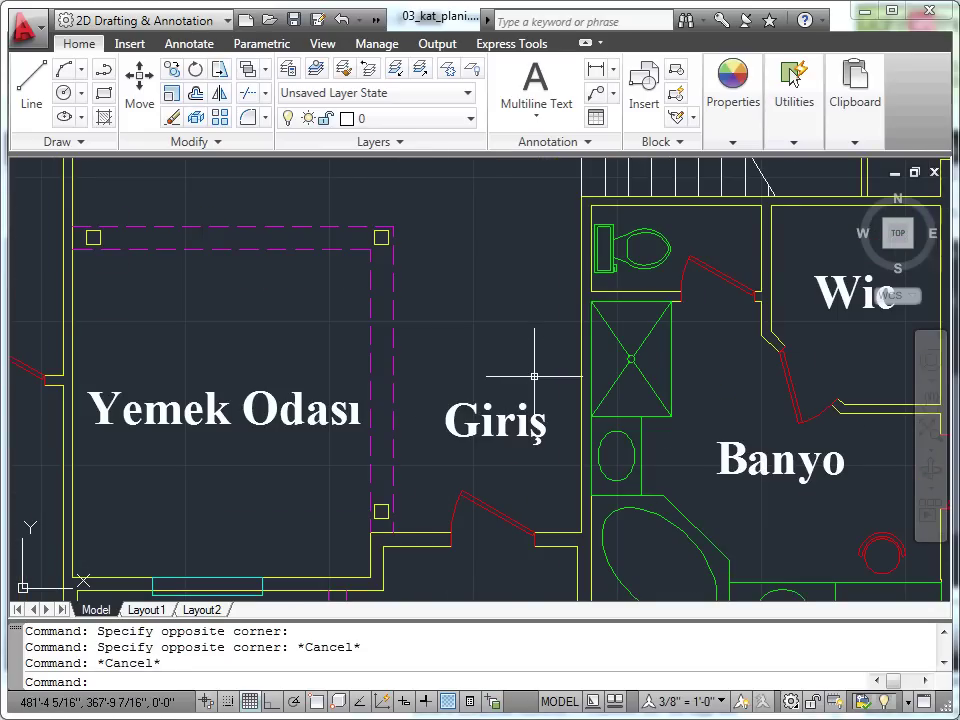
scroll(534, 376, "down", 1)
scroll(534, 376, "down", 2)
scroll(534, 376, "down", 1)
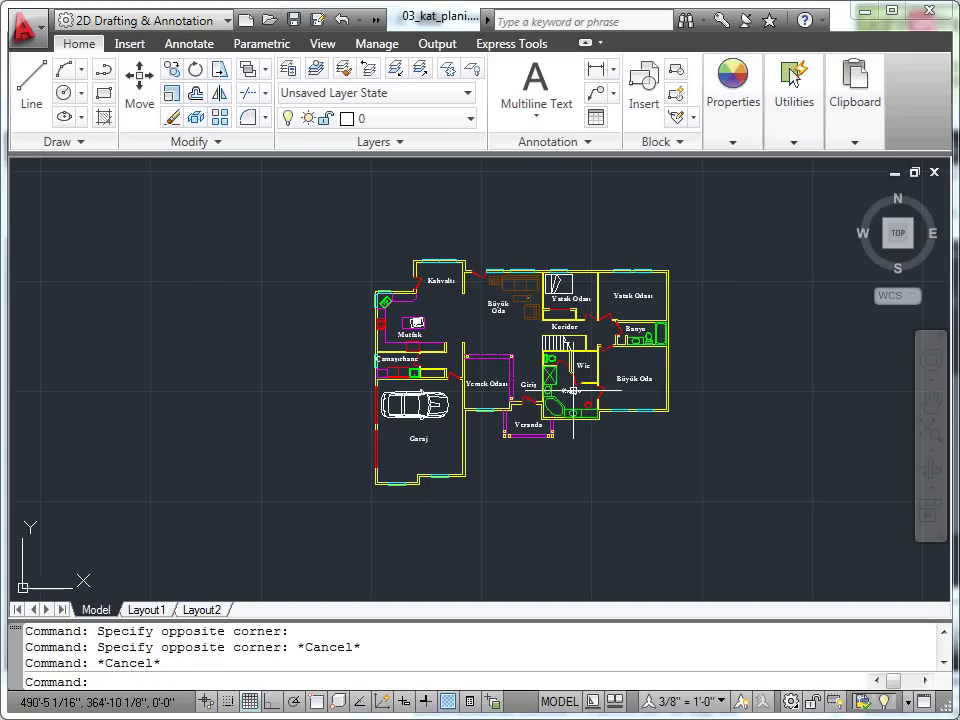
Zoom in close on the Banyo tub, toilet and shower, easing out slightly
scroll(573, 393, "up", 3)
scroll(573, 393, "up", 2)
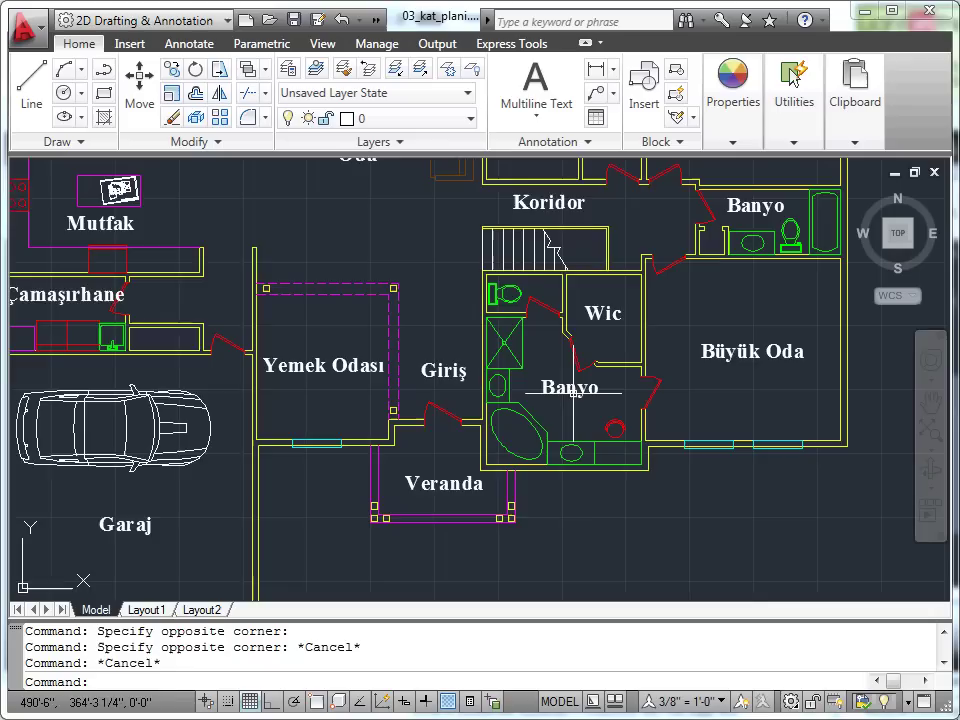
scroll(573, 393, "up", 3)
scroll(573, 393, "up", 1)
scroll(573, 393, "up", 1)
scroll(573, 393, "up", 1)
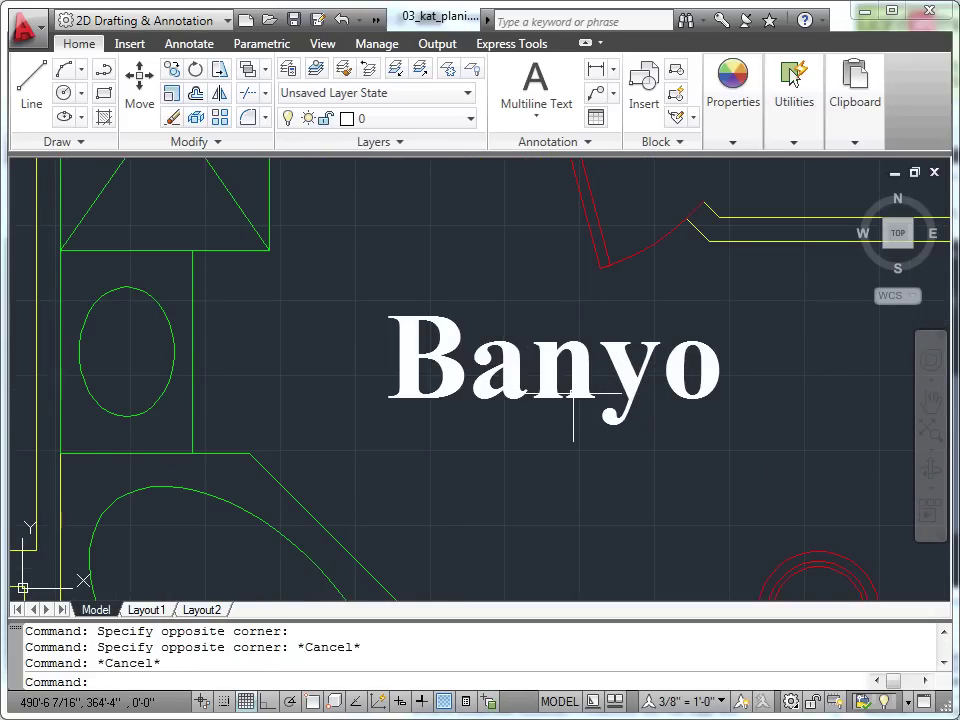
scroll(573, 395, "down", 1)
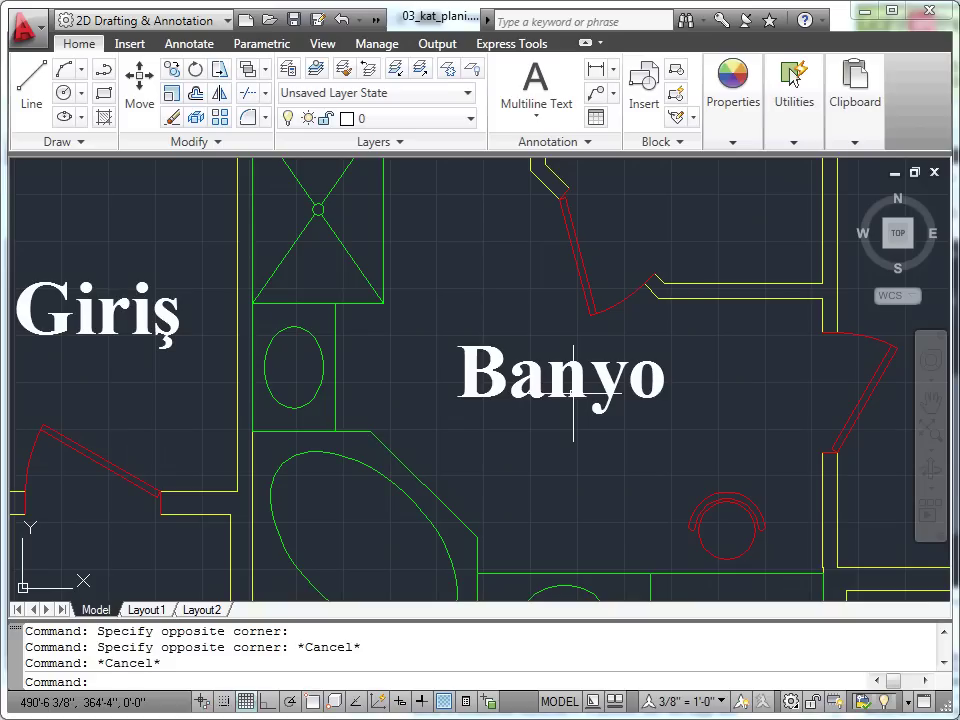
Pan right past Giriş and Yemek Odası to centre the car in the Garaj
middle_click_drag(407, 386, 555, 380)
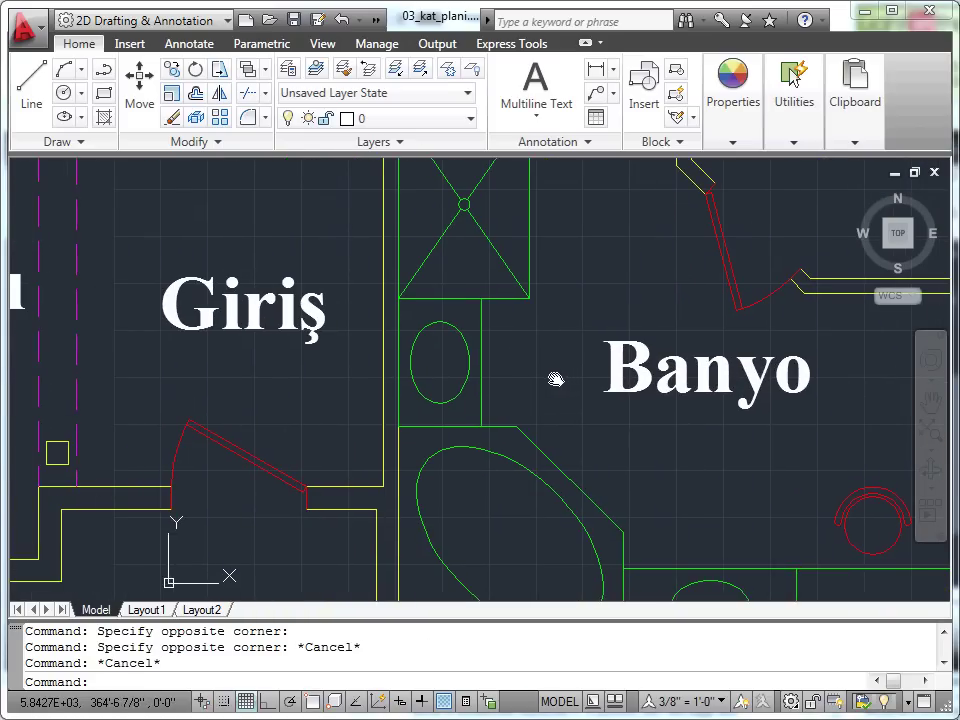
middle_click_drag(358, 379, 520, 381)
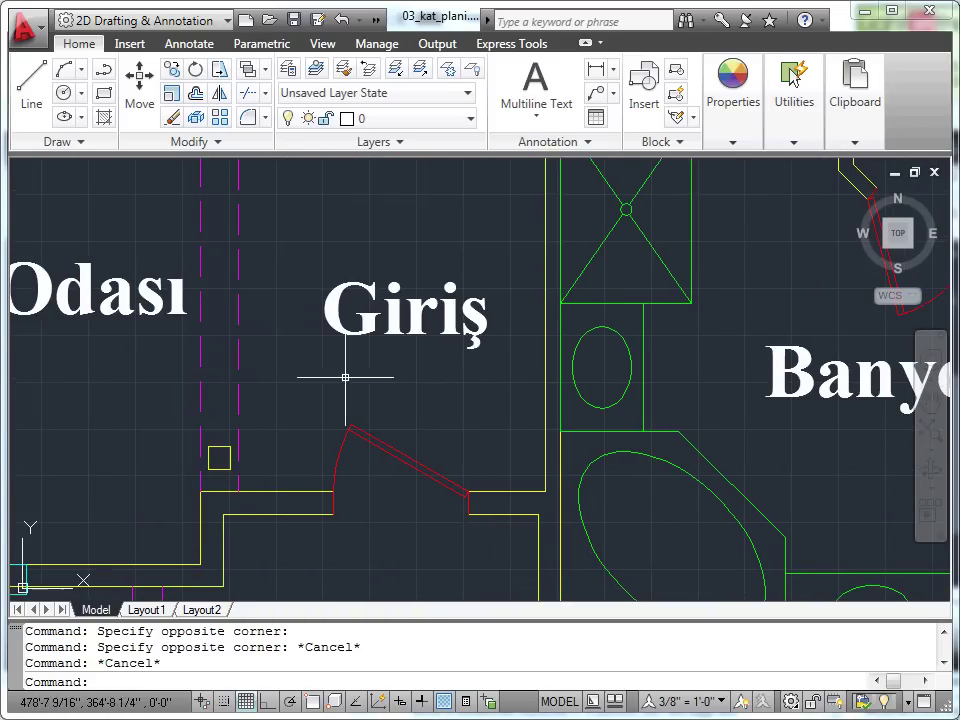
middle_click_drag(300, 375, 630, 372)
middle_click_drag(342, 363, 560, 365)
middle_click_drag(199, 377, 566, 354)
mouse_move(460, 358)
middle_mouse_down()
mouse_move(653, 332)
mouse_move(733, 272)
middle_mouse_up()
scroll(733, 272, "down", 2)
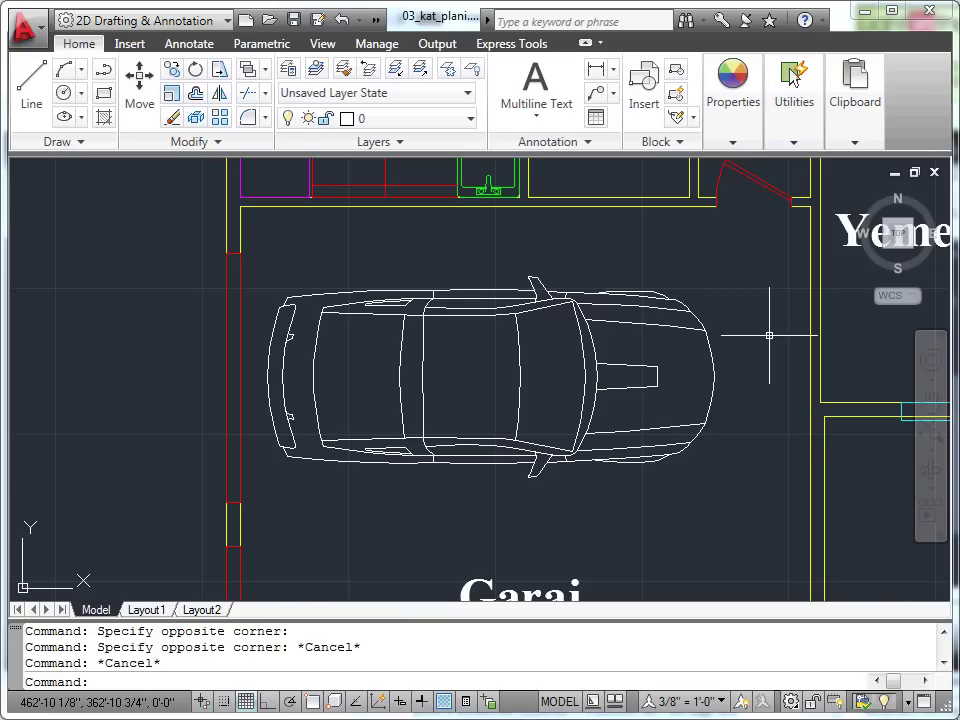
Zoom out and recentre so the whole white sheet and title block show
scroll(766, 337, "down", 2)
scroll(762, 340, "down", 1)
scroll(759, 343, "down", 2)
middle_click_drag(759, 343, 297, 394)
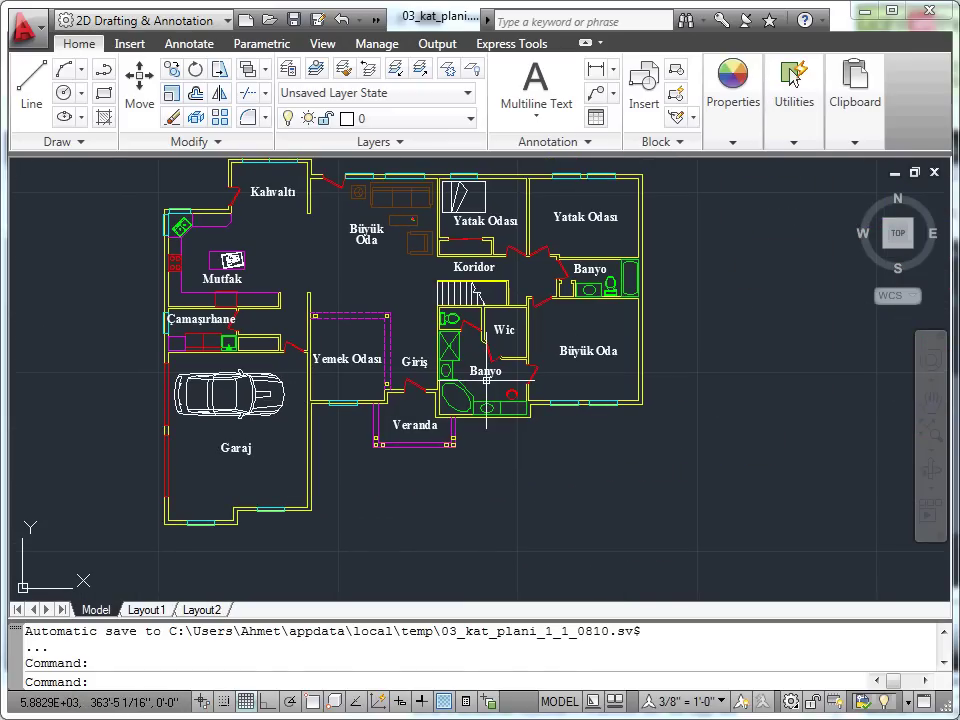
scroll(317, 253, "up", 1)
scroll(272, 261, "up", 1)
scroll(317, 321, "up", 1)
middle_click_drag(317, 321, 383, 401)
scroll(390, 394, "up", 1)
scroll(364, 386, "down", 4)
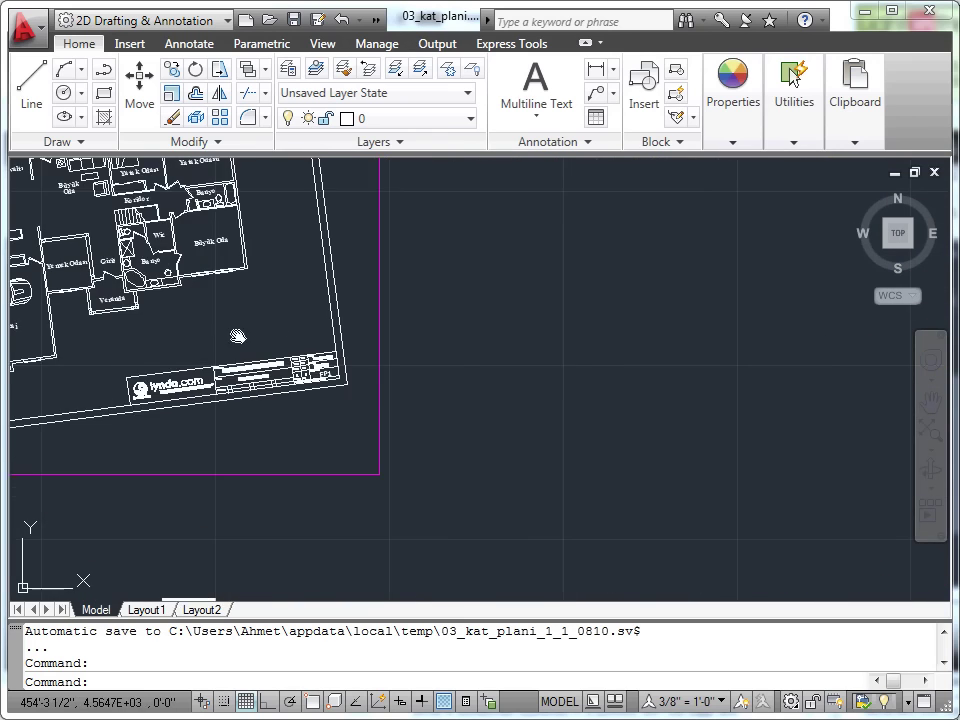
middle_click_drag(236, 334, 647, 509)
Frame Veranda, Banyo, Kahvaltı, Mutfak and Garaj on the tilted white plan
scroll(574, 476, "up", 2)
scroll(497, 444, "up", 1)
scroll(497, 444, "up", 1)
middle_click_drag(497, 444, 552, 466)
scroll(552, 466, "down", 1)
mouse_move(572, 529)
middle_mouse_down()
mouse_move(621, 529)
mouse_move(572, 420)
mouse_move(568, 440)
middle_mouse_up()
scroll(610, 505, "down", 2)
Zoom in and centre the Yatak Odası bedroom label
scroll(568, 476, "up", 1)
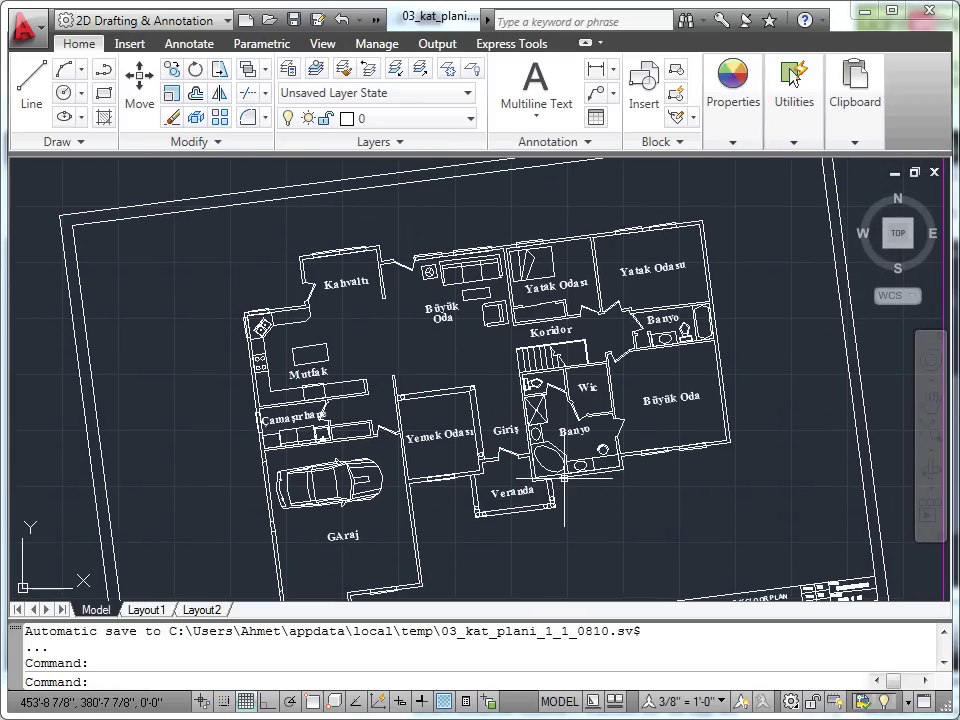
scroll(564, 477, "up", 1)
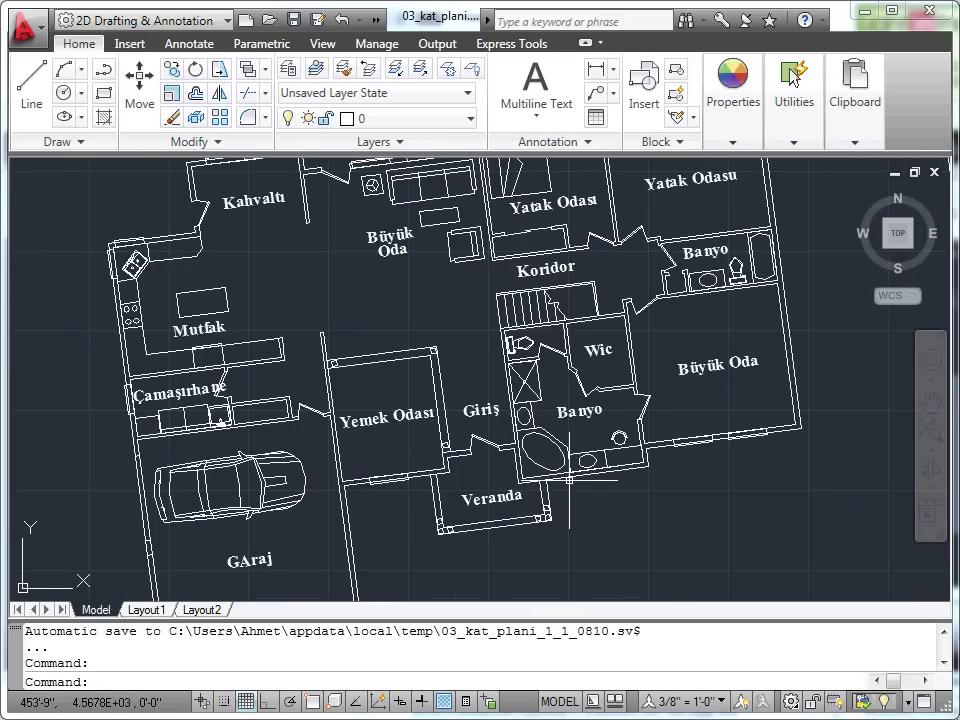
scroll(553, 202, "up", 2)
scroll(553, 202, "up", 1)
scroll(553, 202, "up", 3)
scroll(553, 223, "up", 1)
middle_click_drag(553, 223, 476, 368)
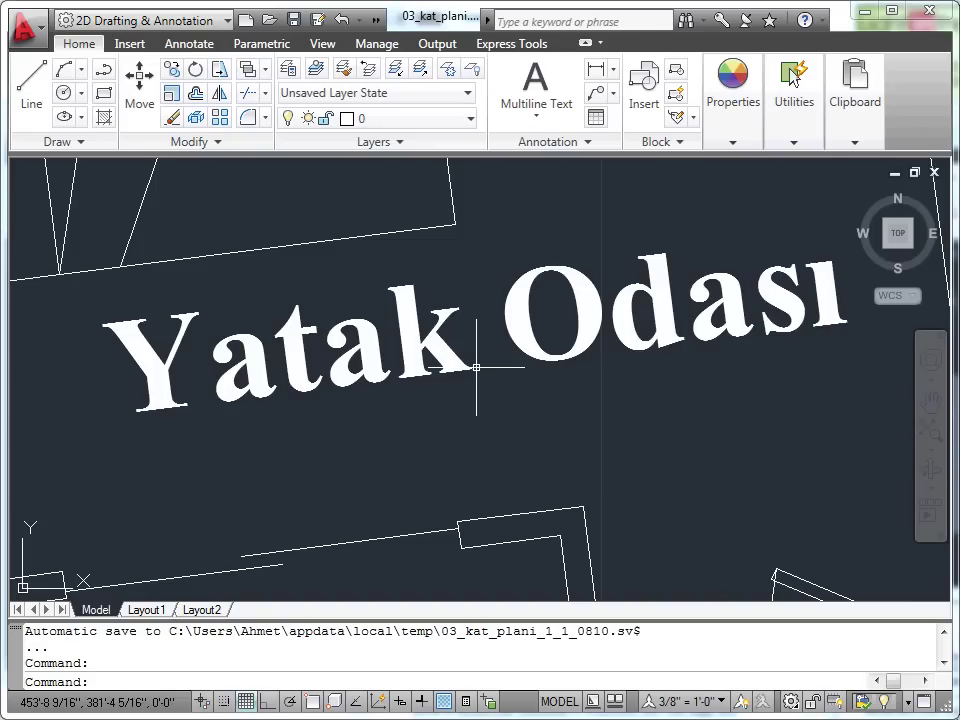
Zoom out, centre the tilted plan's Banyo, and zoom in on its toilet and basin
scroll(476, 368, "down", 2)
scroll(476, 368, "down", 4)
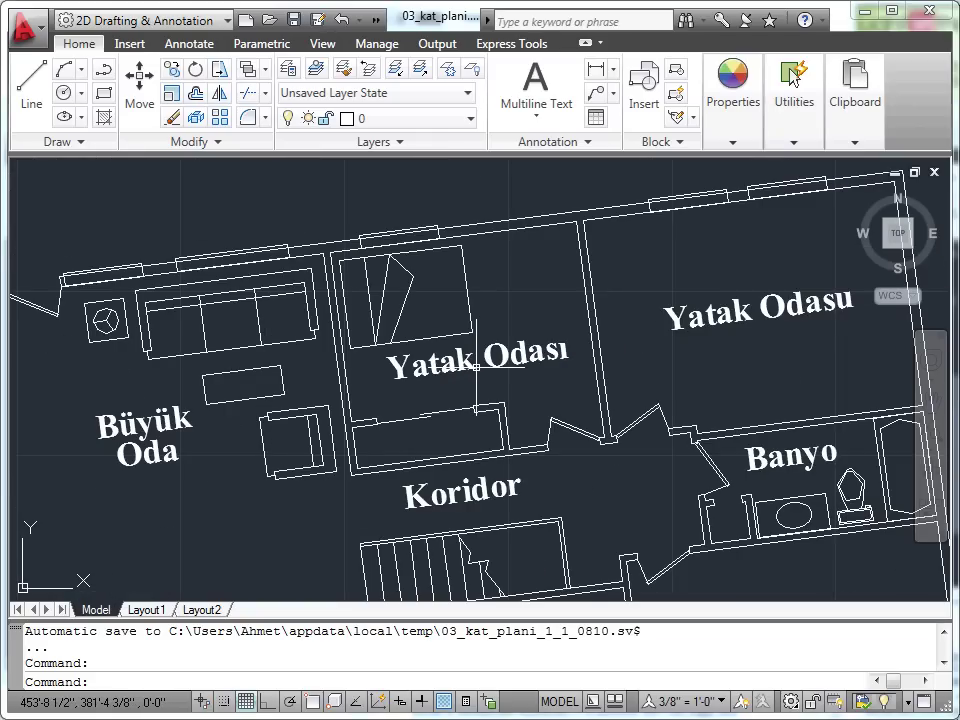
mouse_move(782, 472)
middle_mouse_down()
mouse_move(400, 333)
mouse_move(396, 353)
middle_mouse_up()
scroll(396, 370, "up", 4)
scroll(493, 386, "up", 2)
scroll(600, 340, "up", 1)
middle_click_drag(625, 327, 686, 394)
scroll(686, 394, "down", 2)
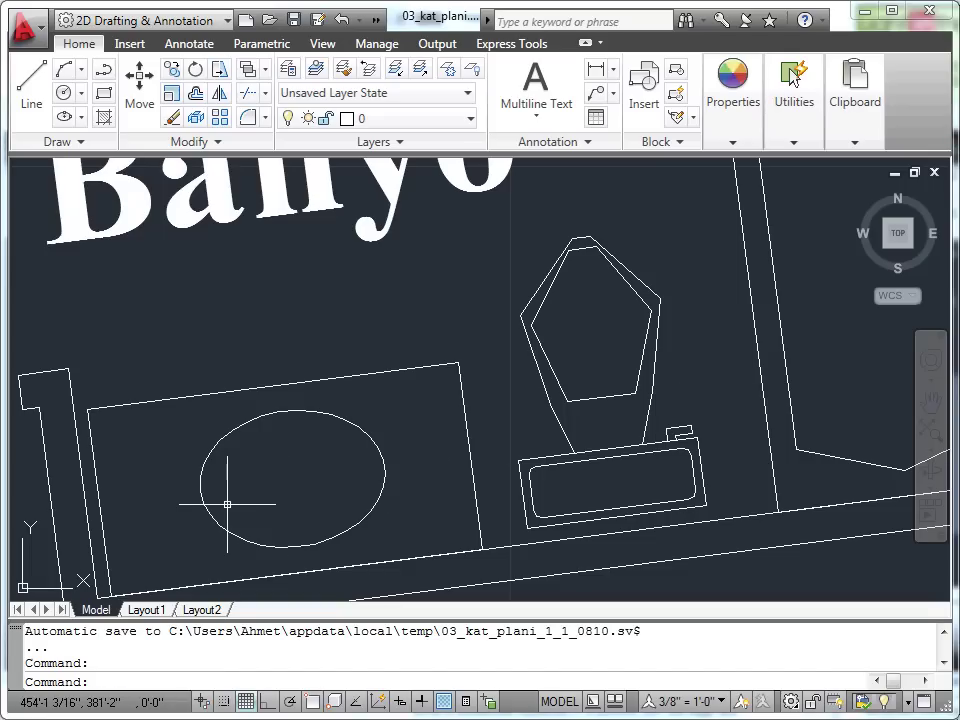
Run REGEN so the Banyo toilet redraws with smooth curves
type("regen")
key("Return")
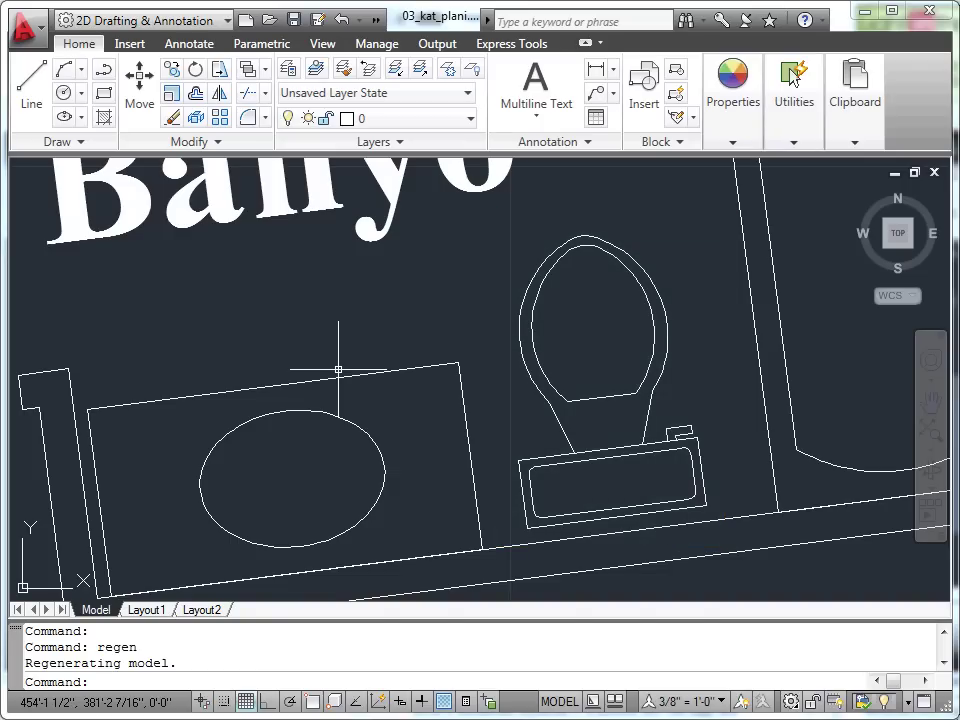
Zoom out to the maximum, leaving the coloured plan small and centred
scroll(338, 370, "down", 5)
scroll(340, 370, "down", 2)
scroll(346, 370, "down", 3)
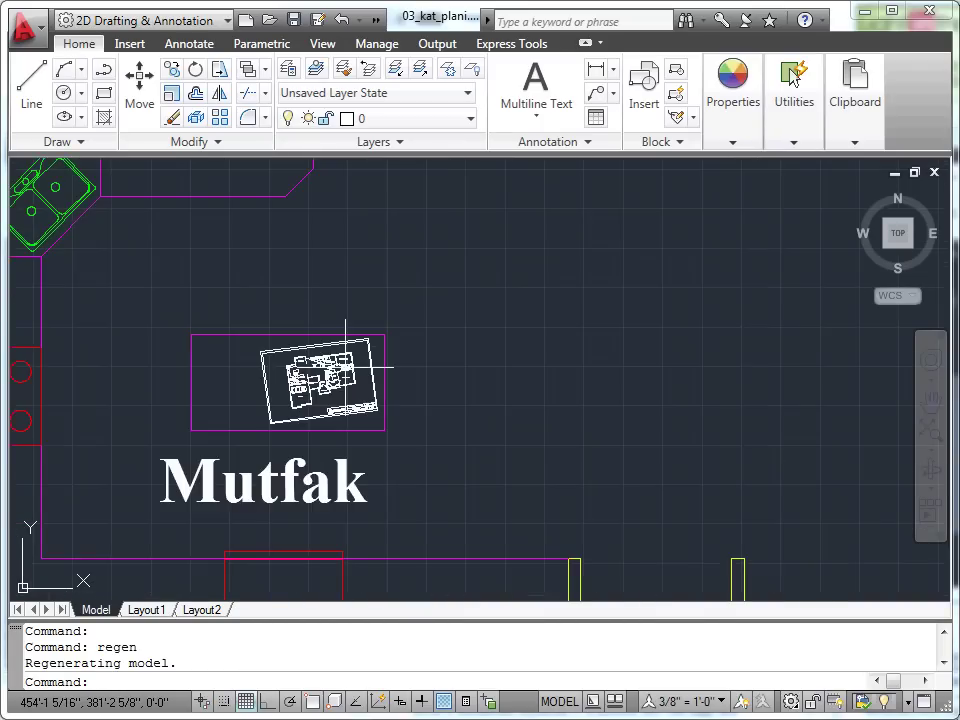
scroll(332, 354, "down", 3)
scroll(332, 354, "down", 7)
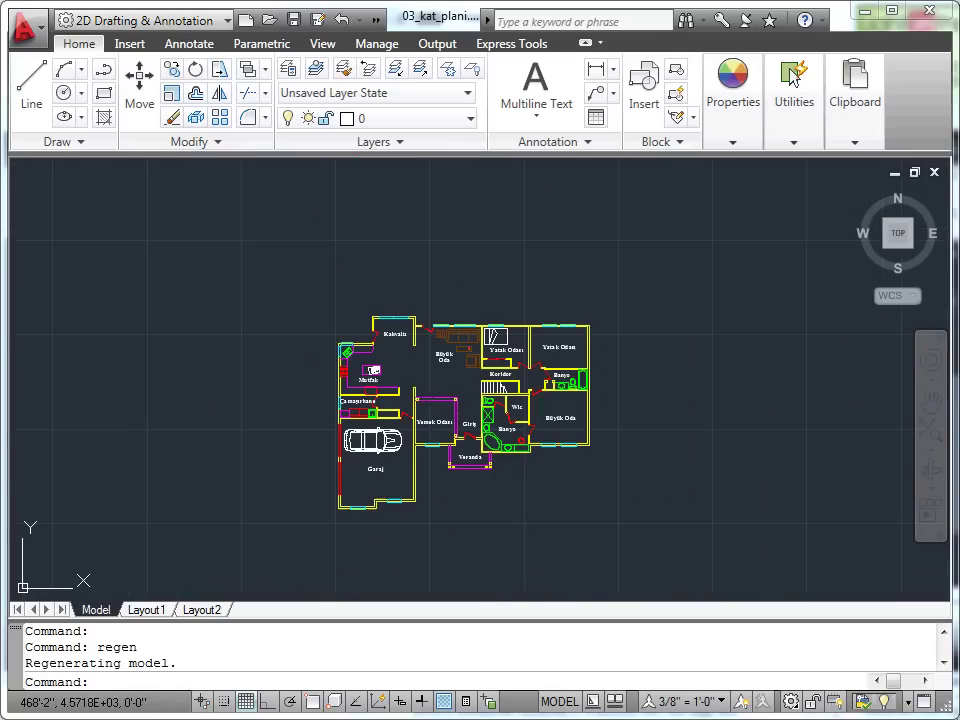
middle_click_drag(509, 400, 475, 355)
scroll(475, 355, "down", 2)
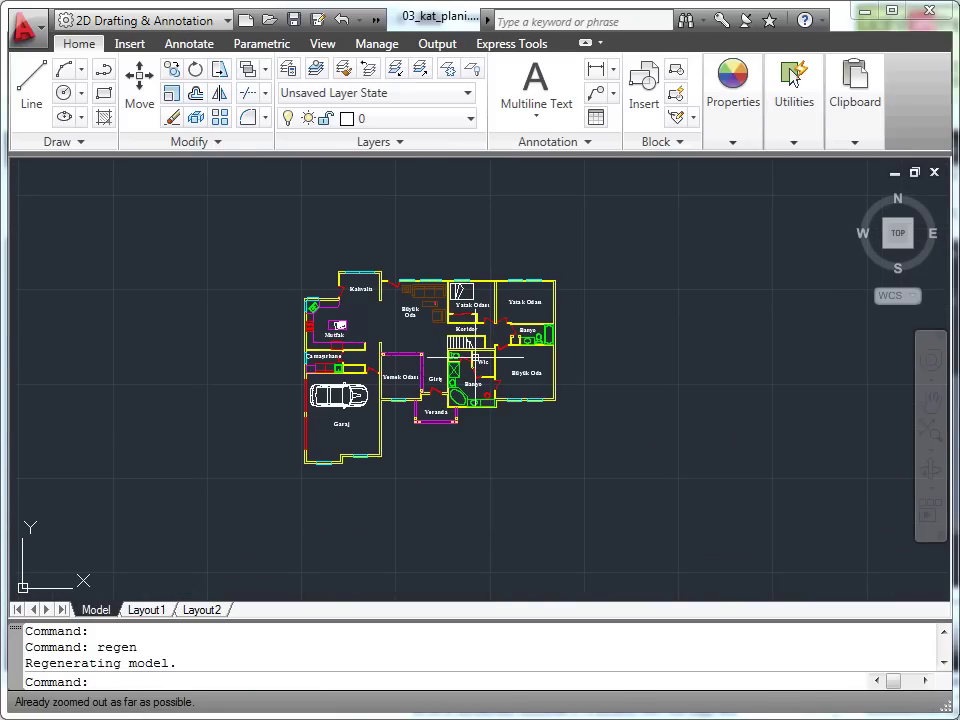
scroll(476, 356, "down", 2)
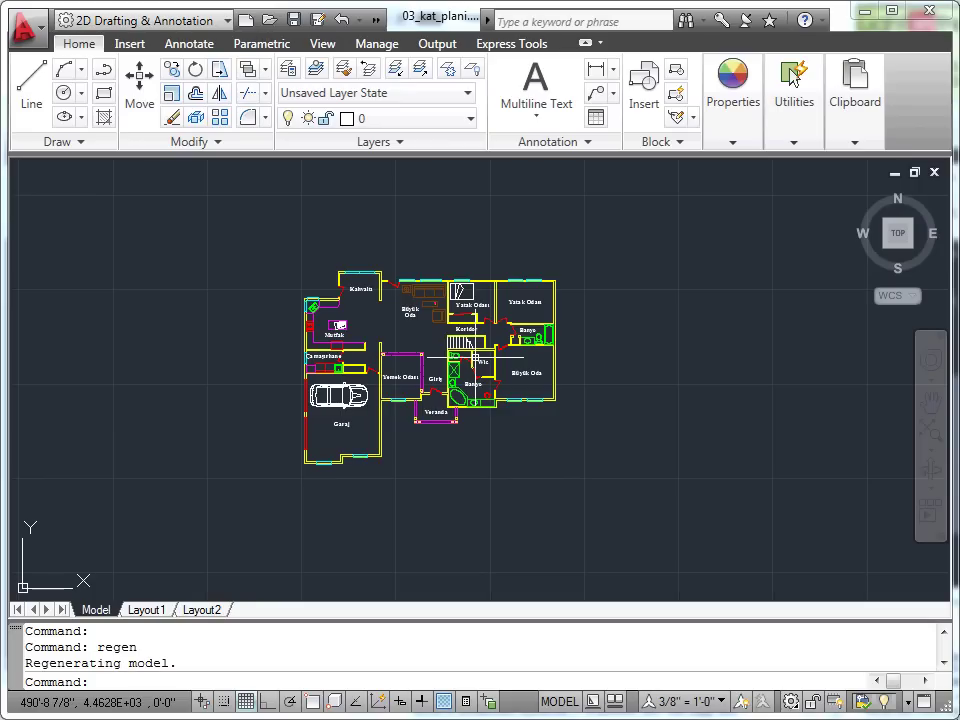
mouse_move(281, 352)
middle_mouse_down()
mouse_move(338, 352)
mouse_move(47, 339)
middle_mouse_up()
middle_click_drag(186, 343, 636, 405)
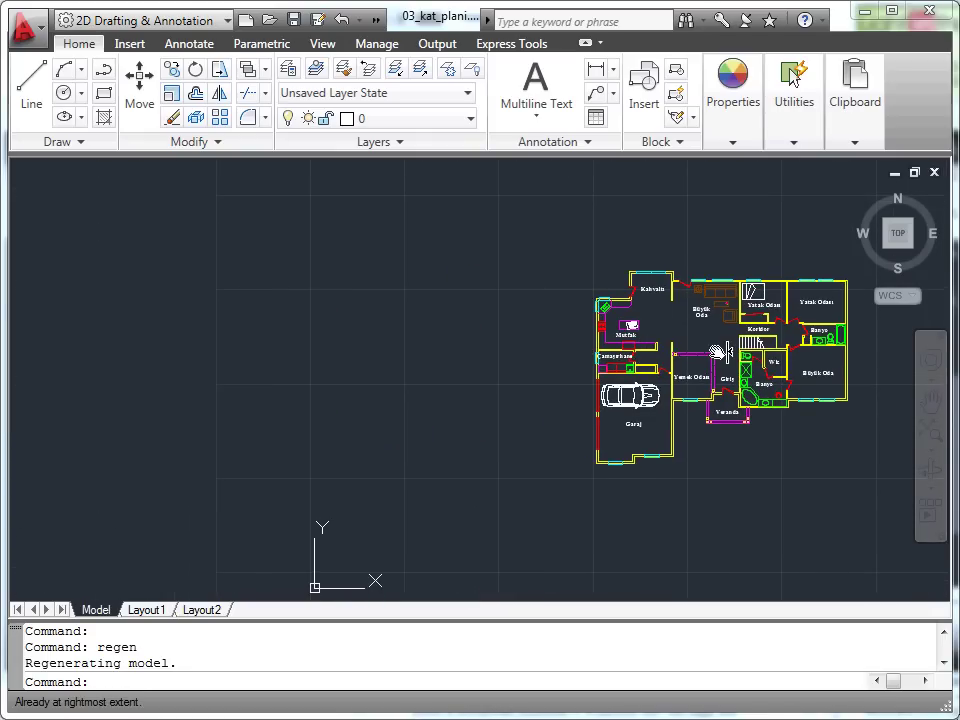
middle_click_drag(720, 352, 221, 321)
middle_click_drag(109, 311, 322, 325)
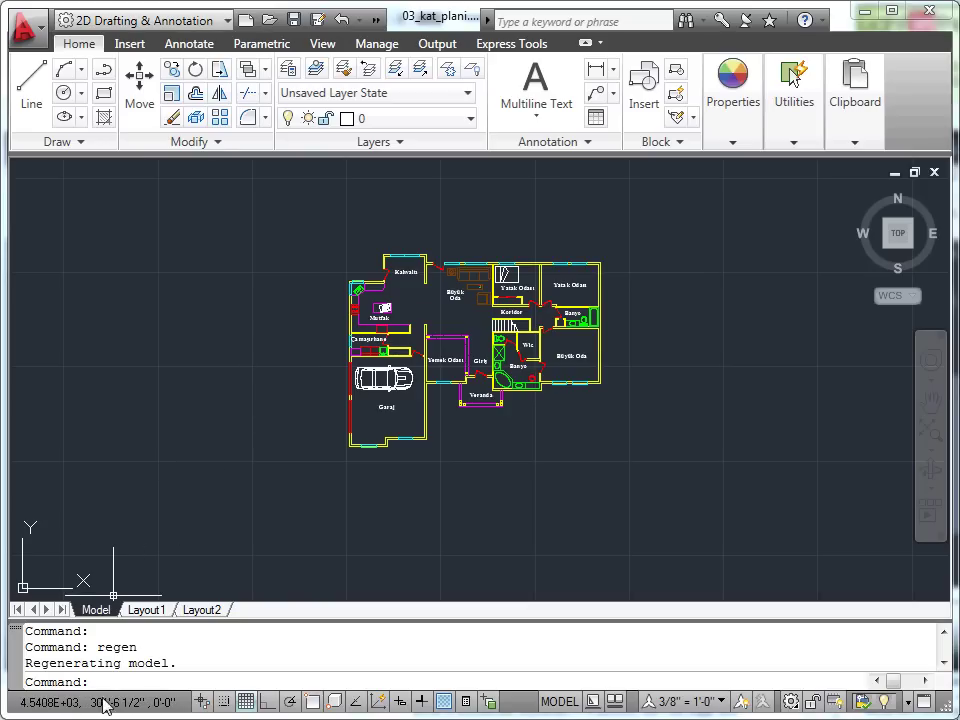
Regenerate with RE, then zoom in on the Çamaşırhane sink and door swing
type("re")
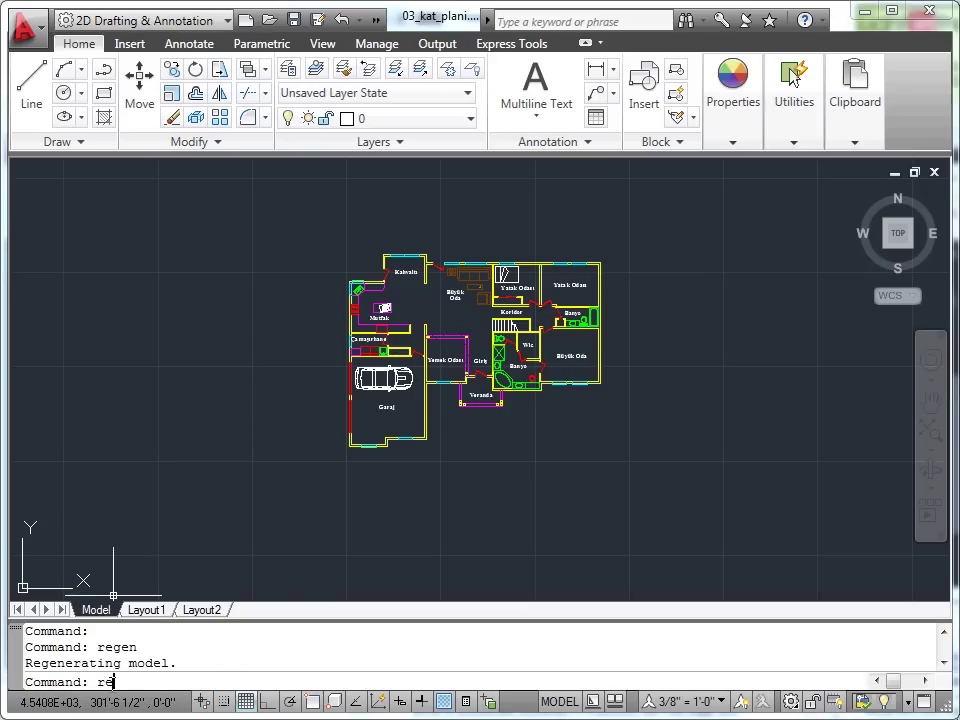
key("Return")
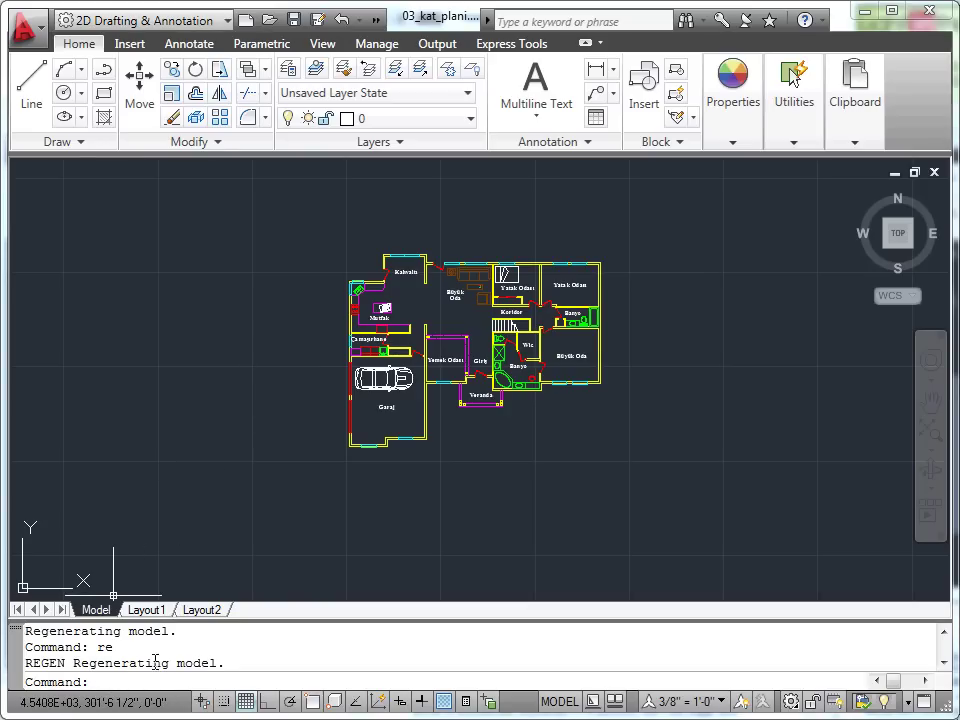
mouse_move(350, 432)
middle_mouse_down()
mouse_move(10, 420)
mouse_move(676, 430)
mouse_move(360, 429)
mouse_move(340, 472)
middle_mouse_up()
scroll(370, 389, "up", 2)
scroll(370, 390, "up", 4)
scroll(371, 393, "up", 2)
scroll(371, 393, "up", 2)
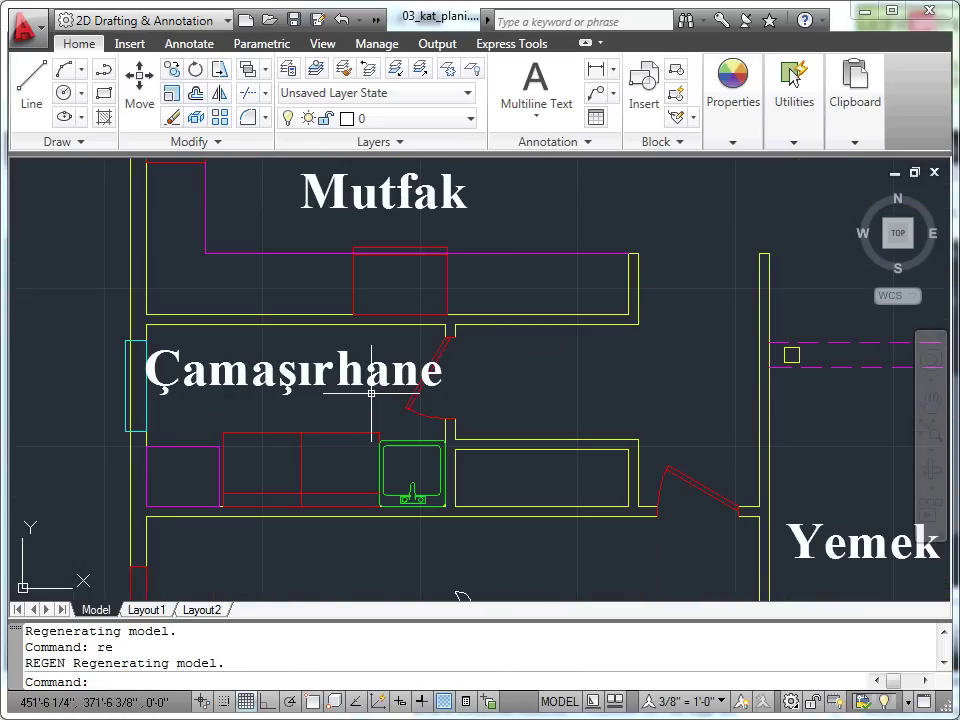
scroll(371, 393, "up", 3)
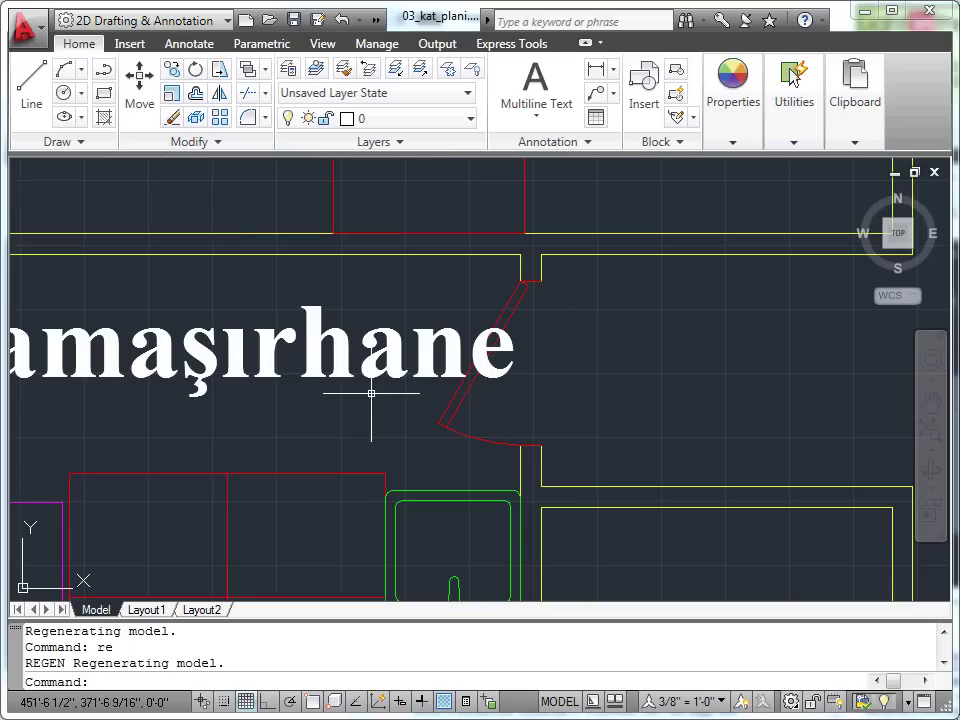
scroll(371, 393, "down", 2)
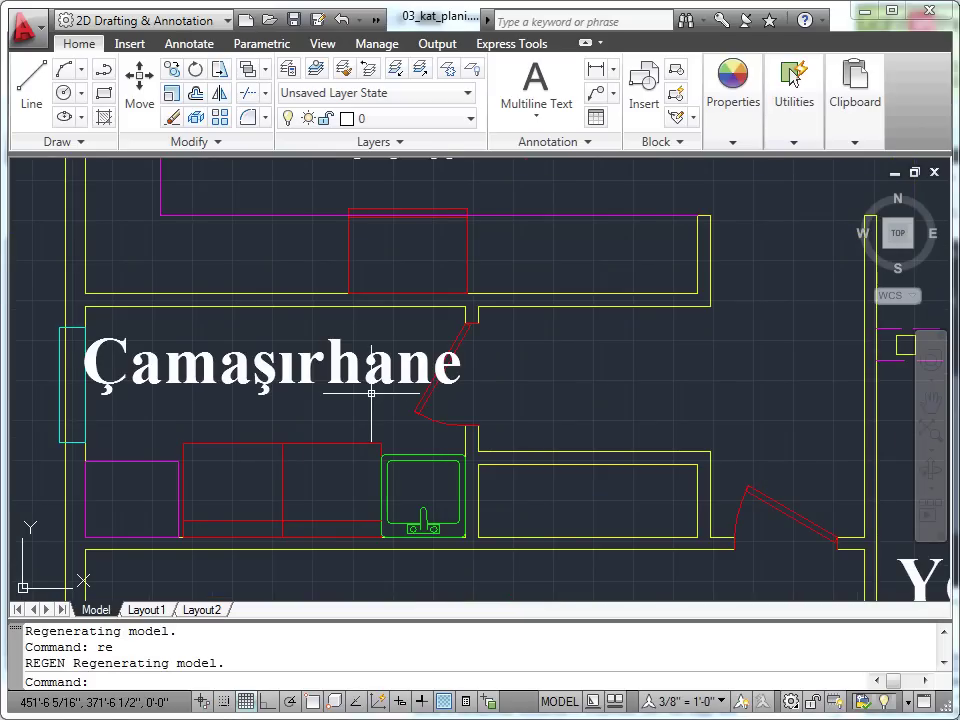
Zoom to extents so the whole coloured plan fills the drawing area
middle_click(514, 386)
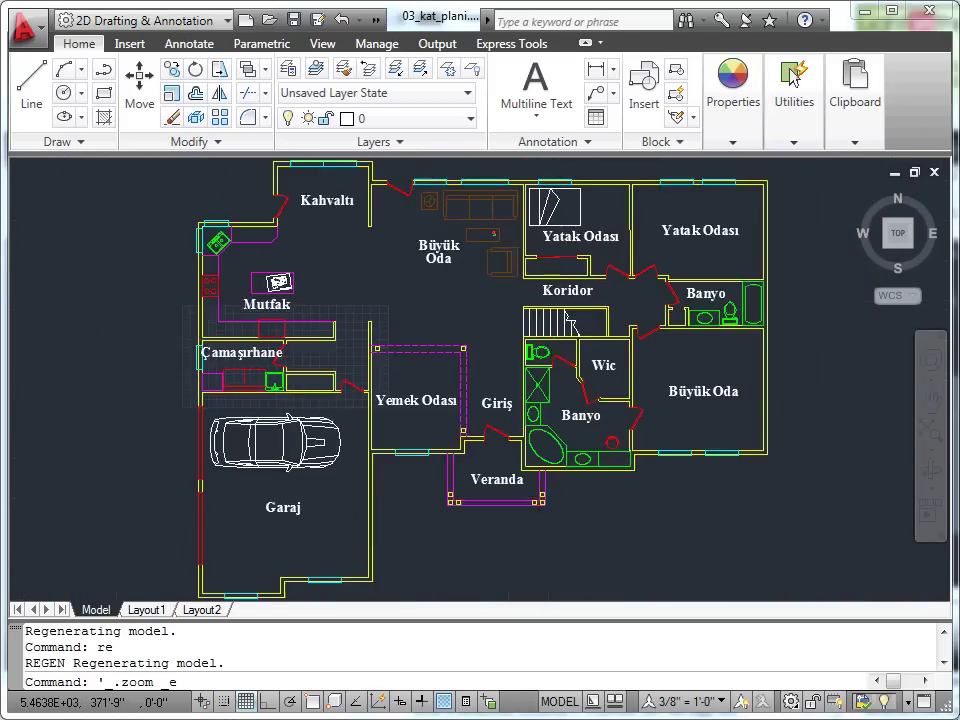